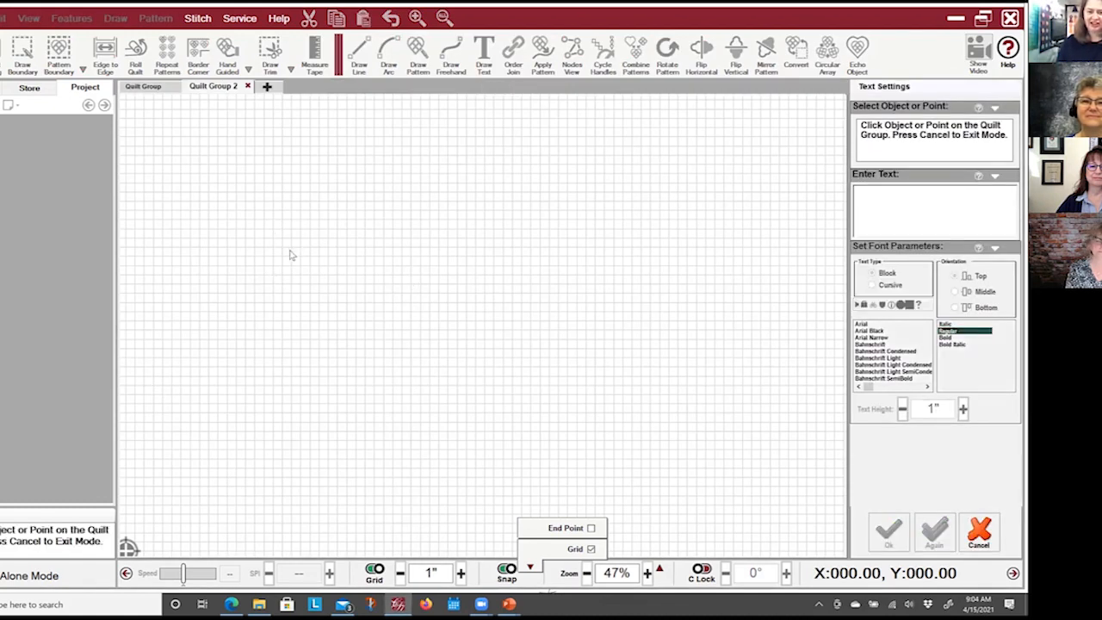
Place the text Gammill on the blank quilt group as 1-inch Arial block lettering and keep the text tool active.
left_click(303, 277)
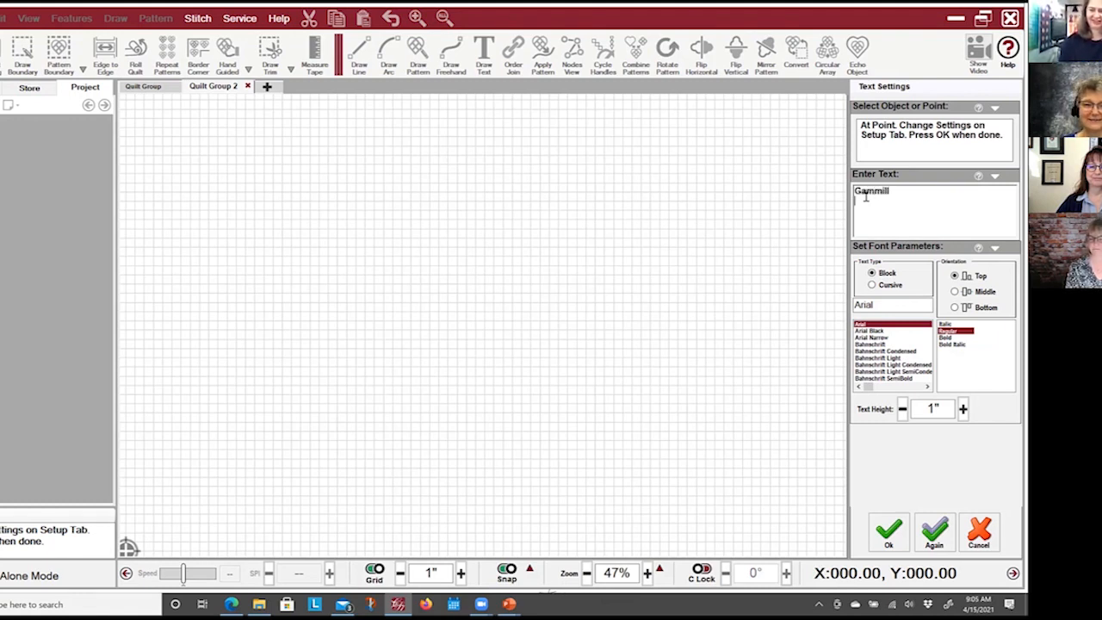
type("Gammill")
key("Return")
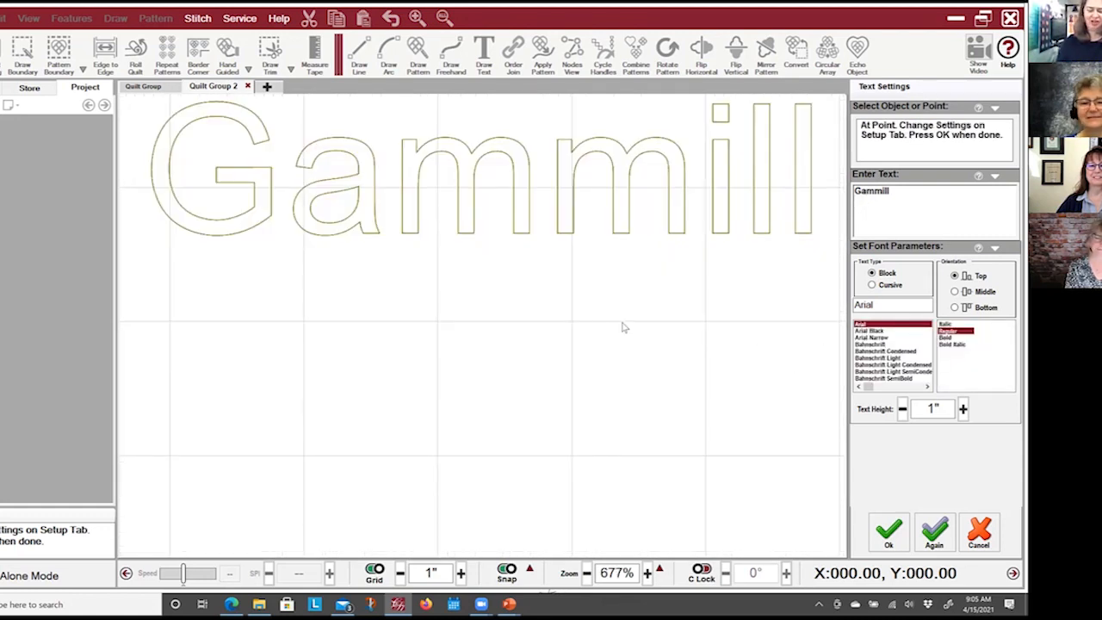
scroll(587, 315, "down", 1)
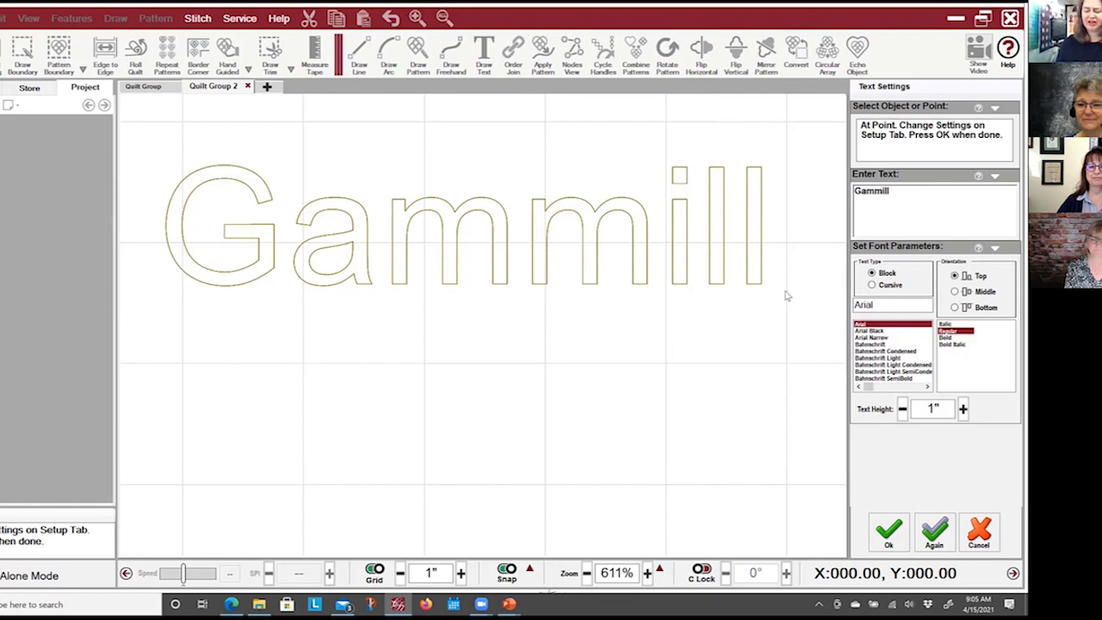
left_click(932, 534)
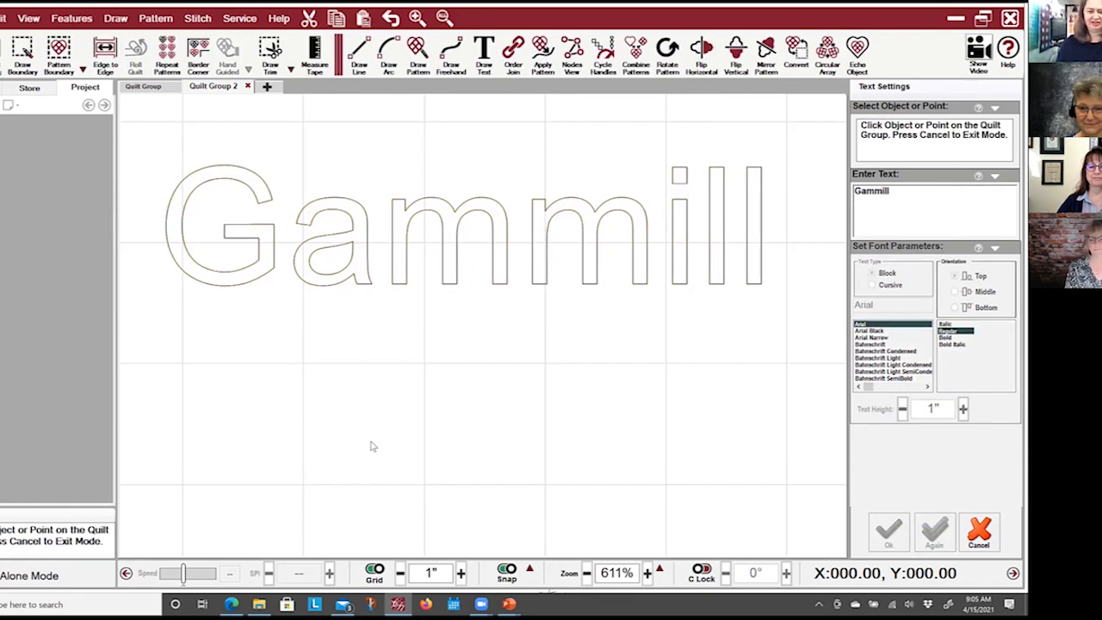
Add a second Gammill line below the first in Courier New block lettering, ready to add another.
left_click(183, 502)
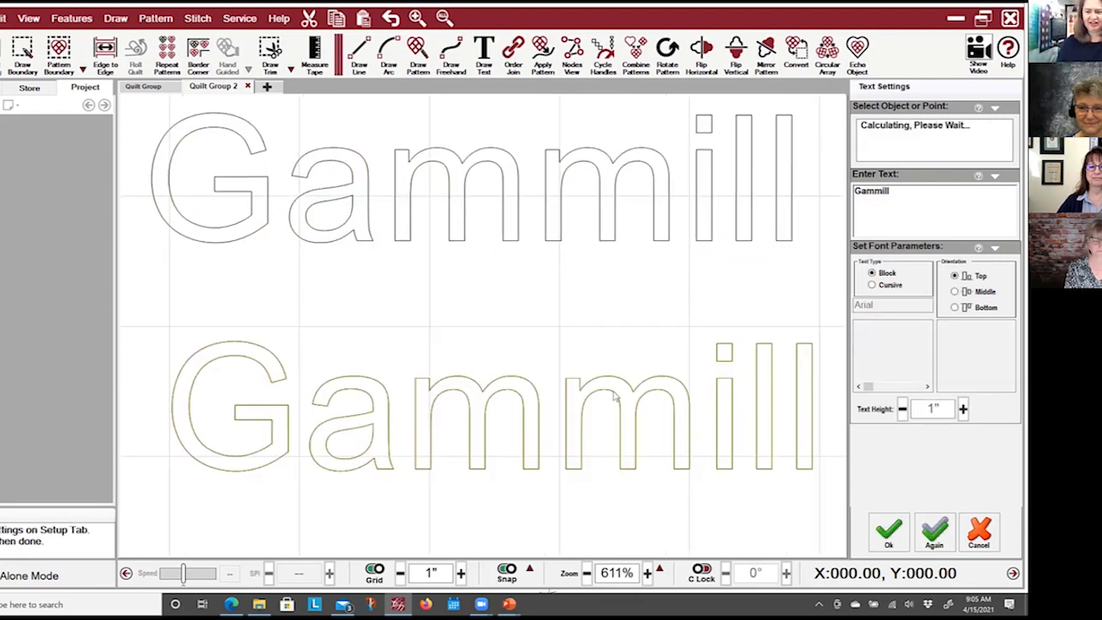
left_click(894, 387)
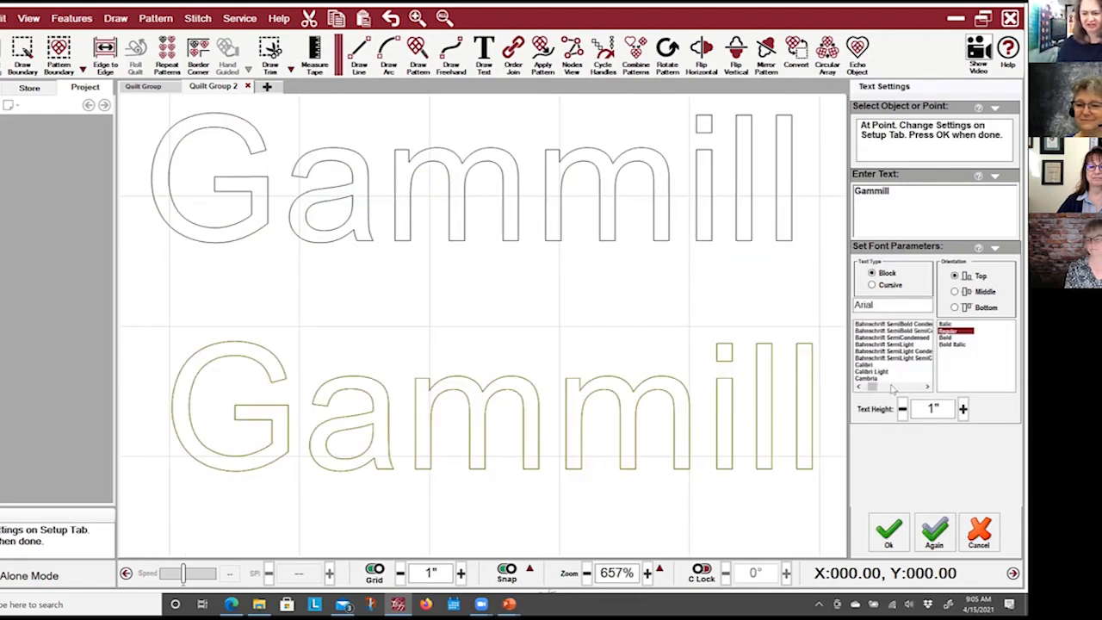
left_click(906, 389)
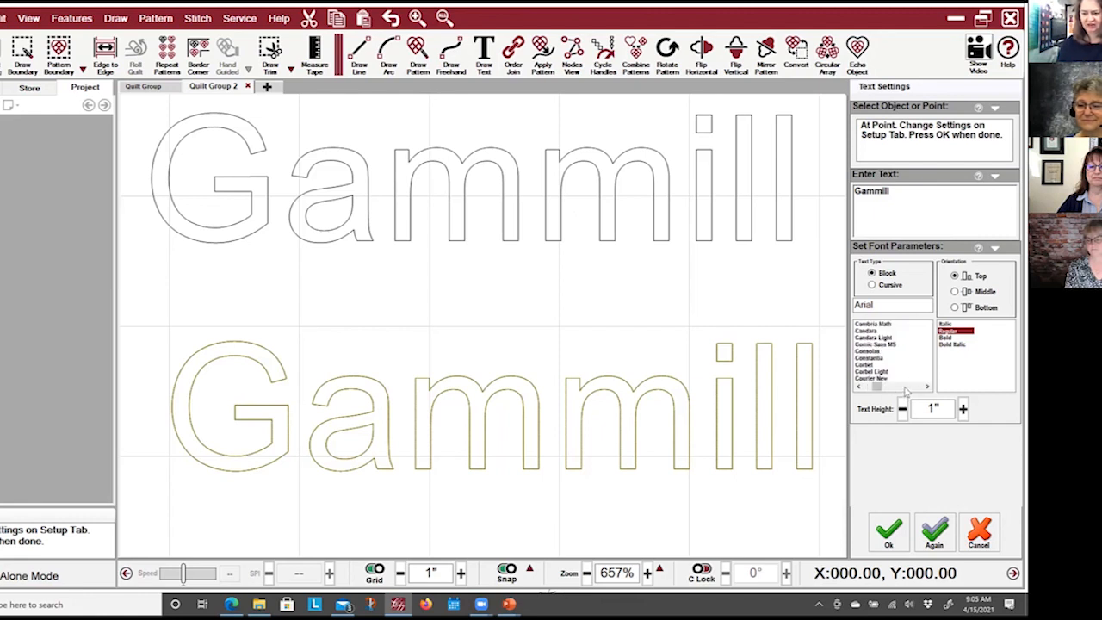
left_click(864, 365)
left_click(870, 379)
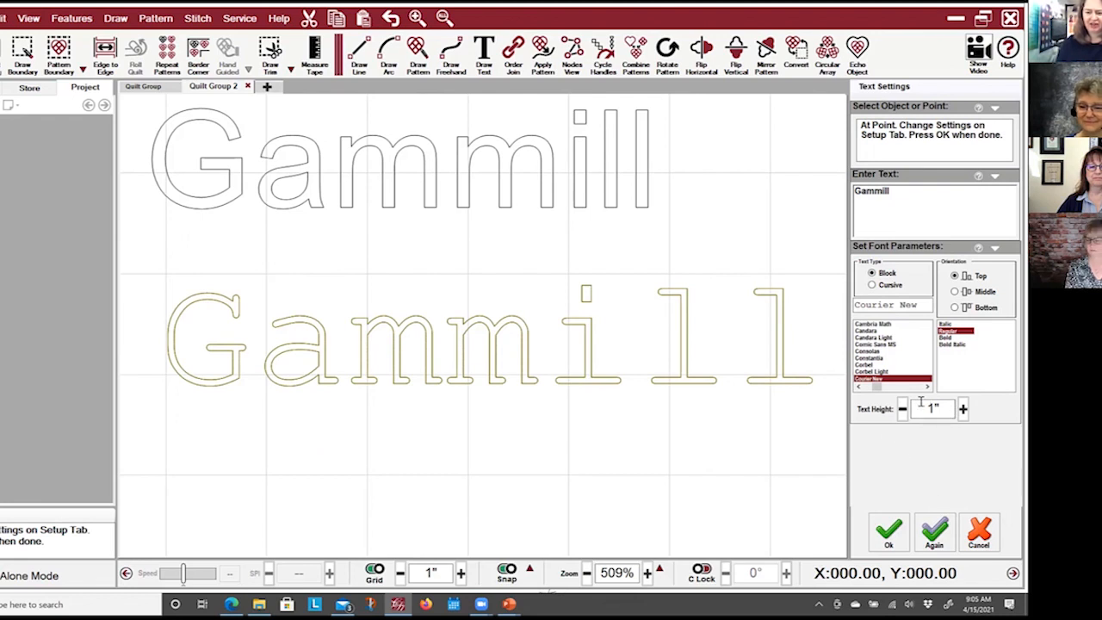
left_click(936, 532)
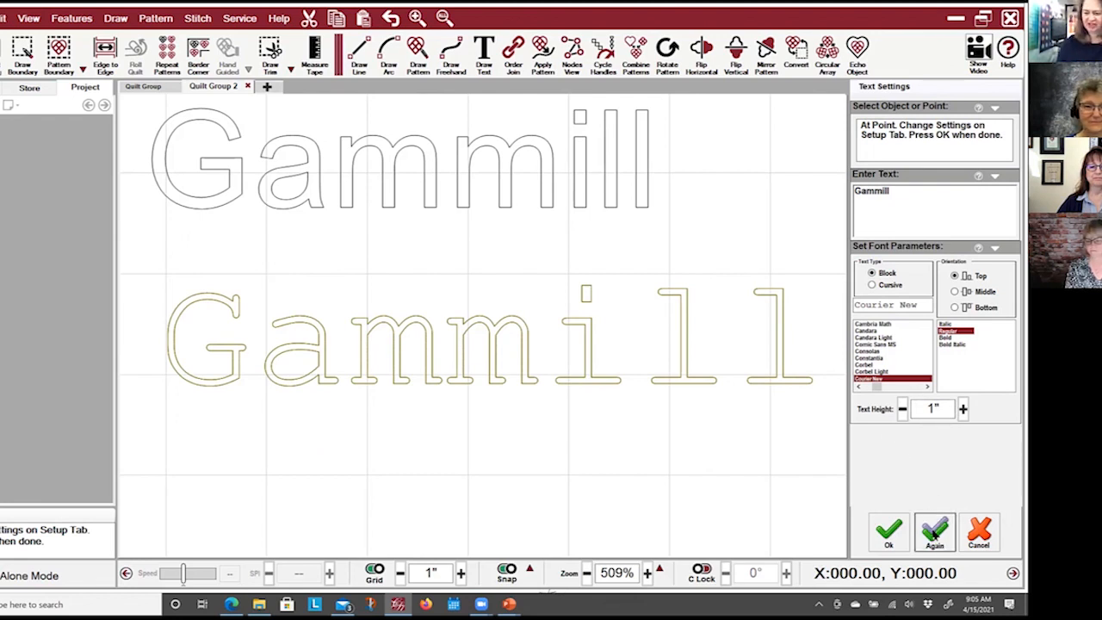
Add a third Gammill line below the others using cursive text in Statler Fonts, and finish the text tool.
left_click(169, 549)
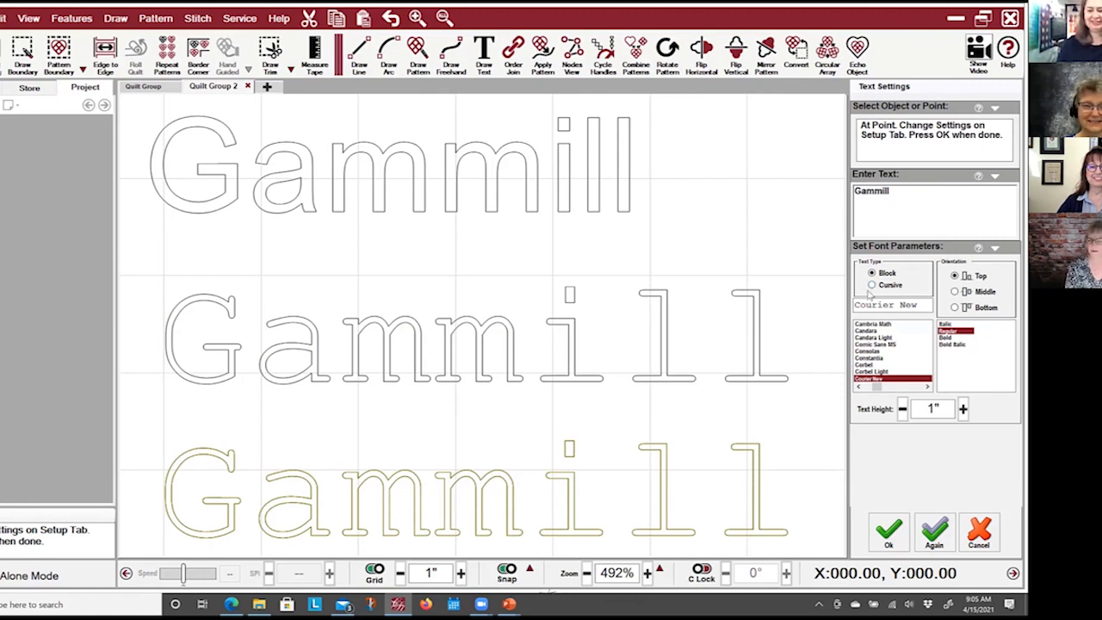
left_click(872, 285)
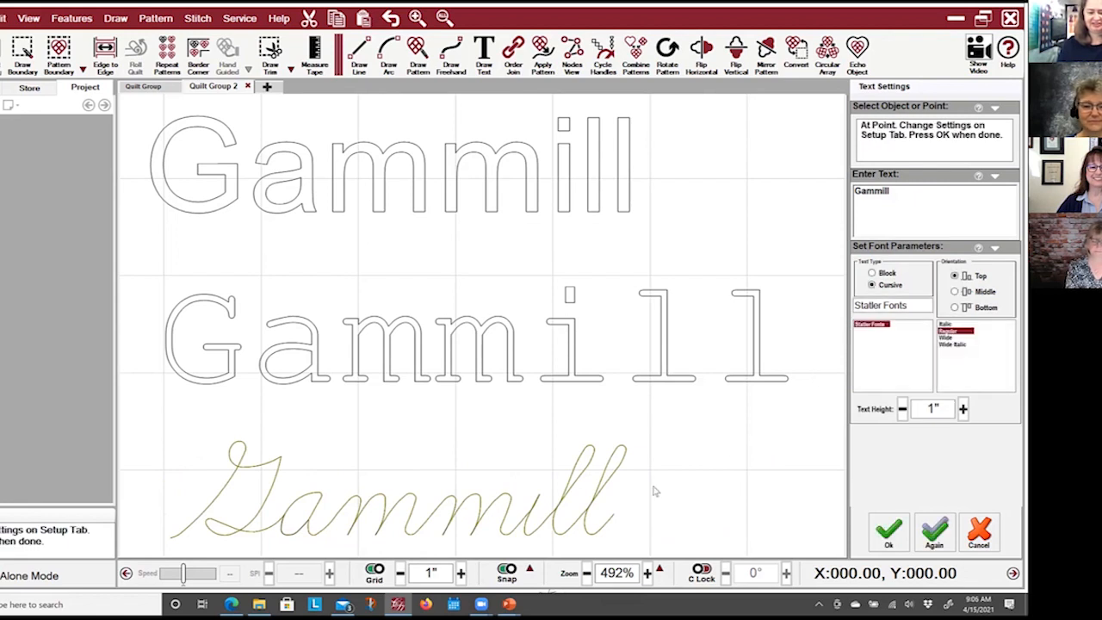
left_click(886, 535)
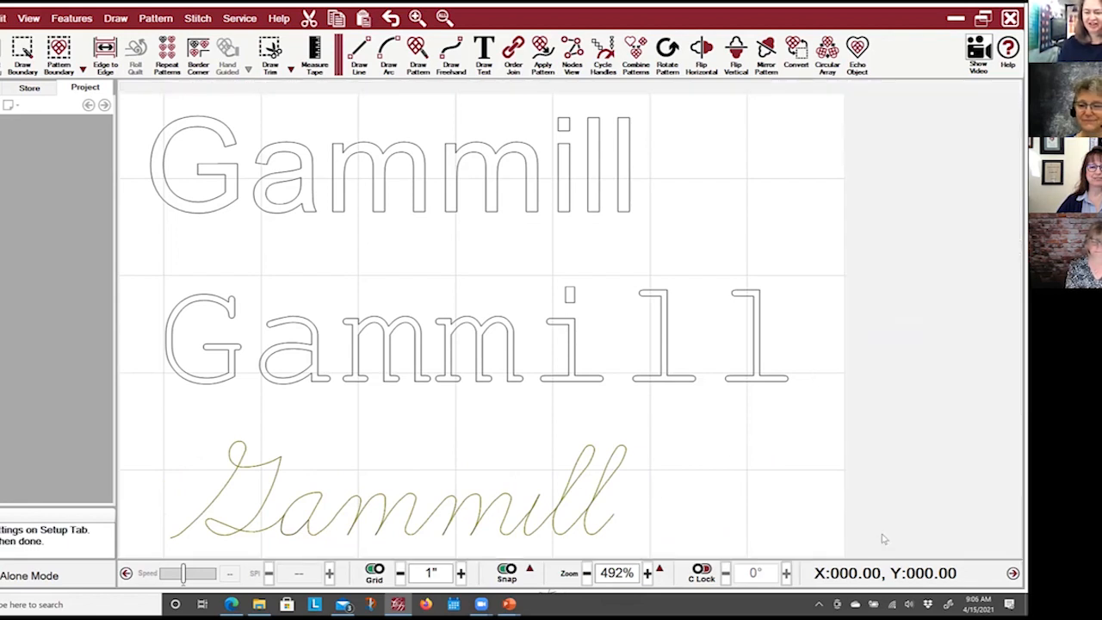
Compare how the block words and the individual cursive letters select as objects, then clear the selection.
left_click(456, 514)
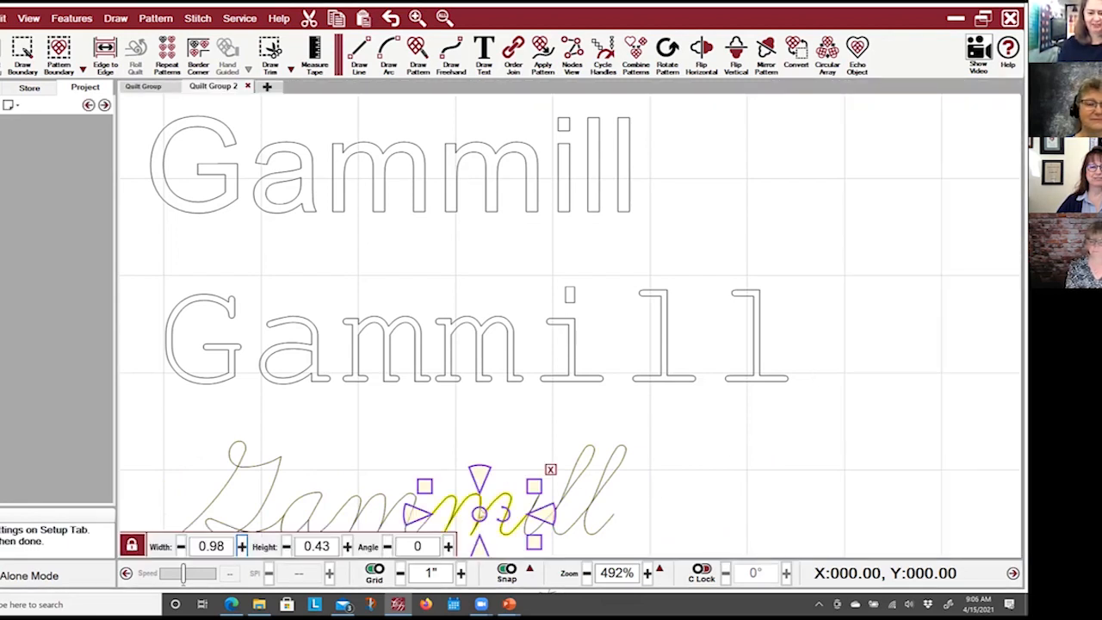
scroll(713, 447, "down", 2)
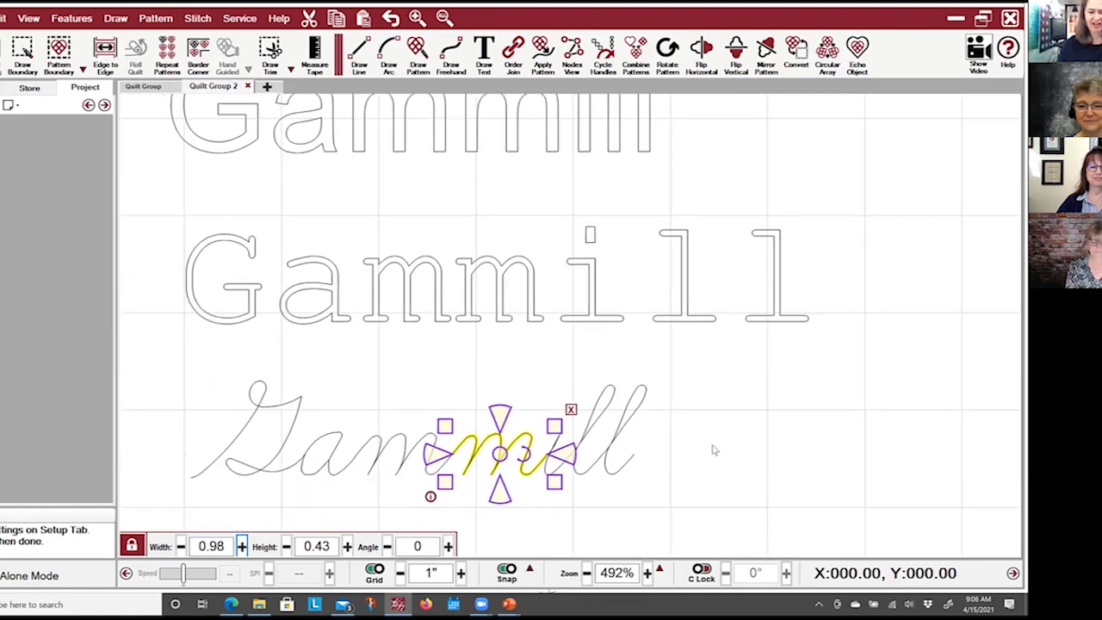
left_click(648, 315)
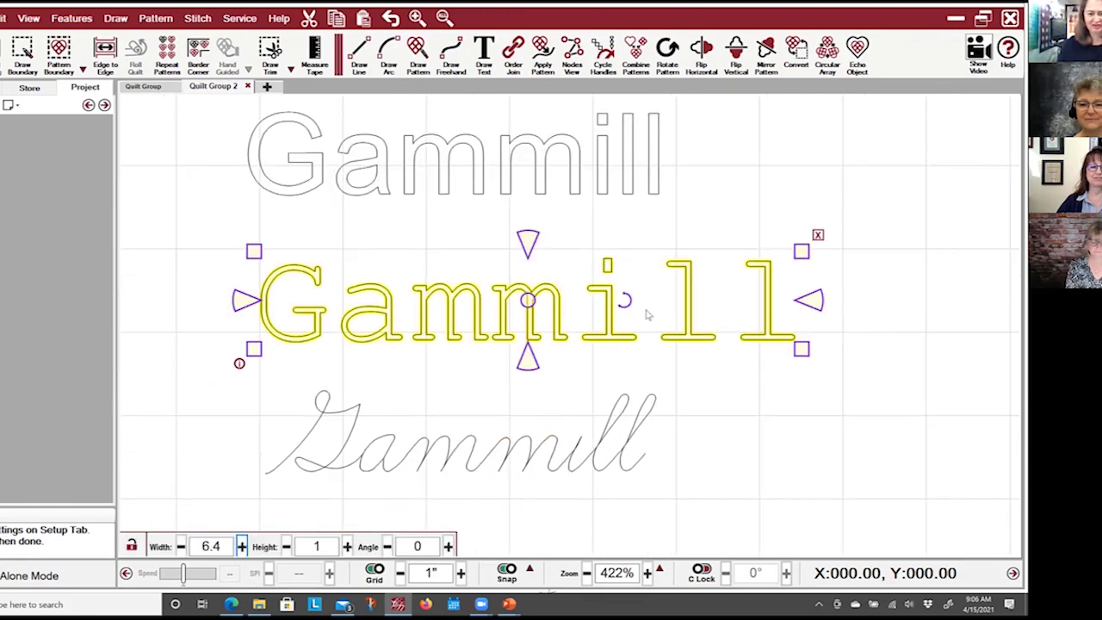
left_click(583, 193)
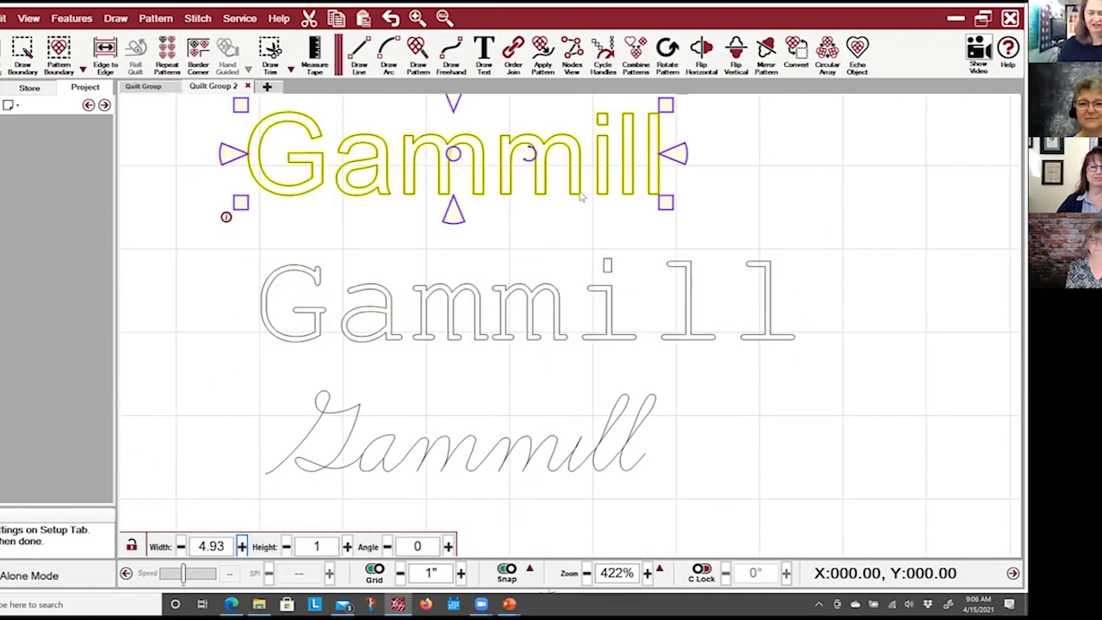
left_click(463, 461)
left_click(337, 451)
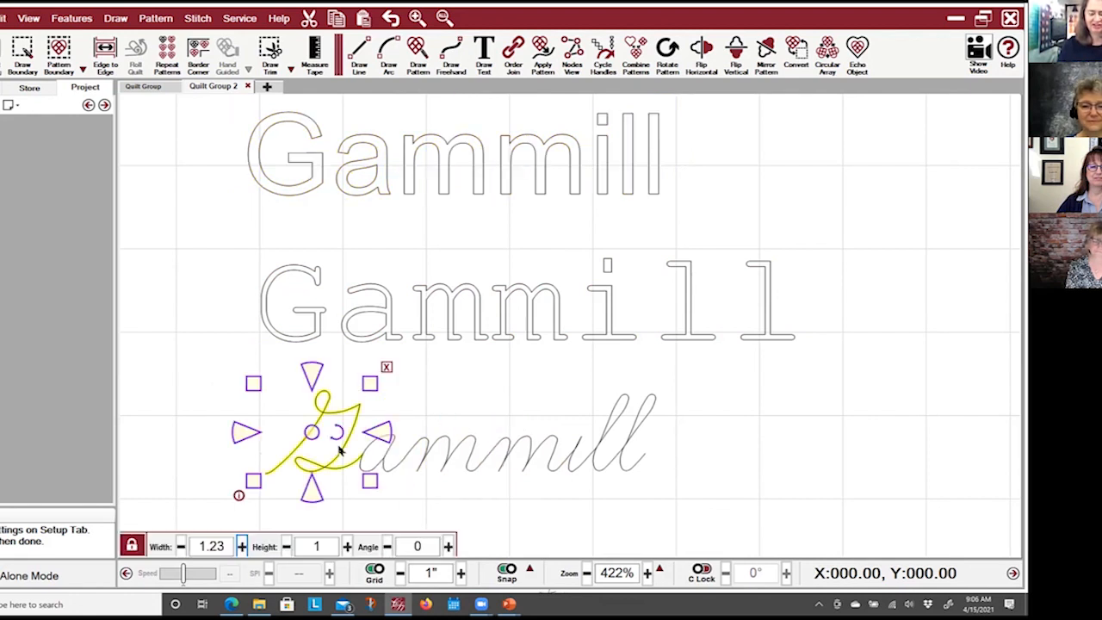
left_click(730, 468)
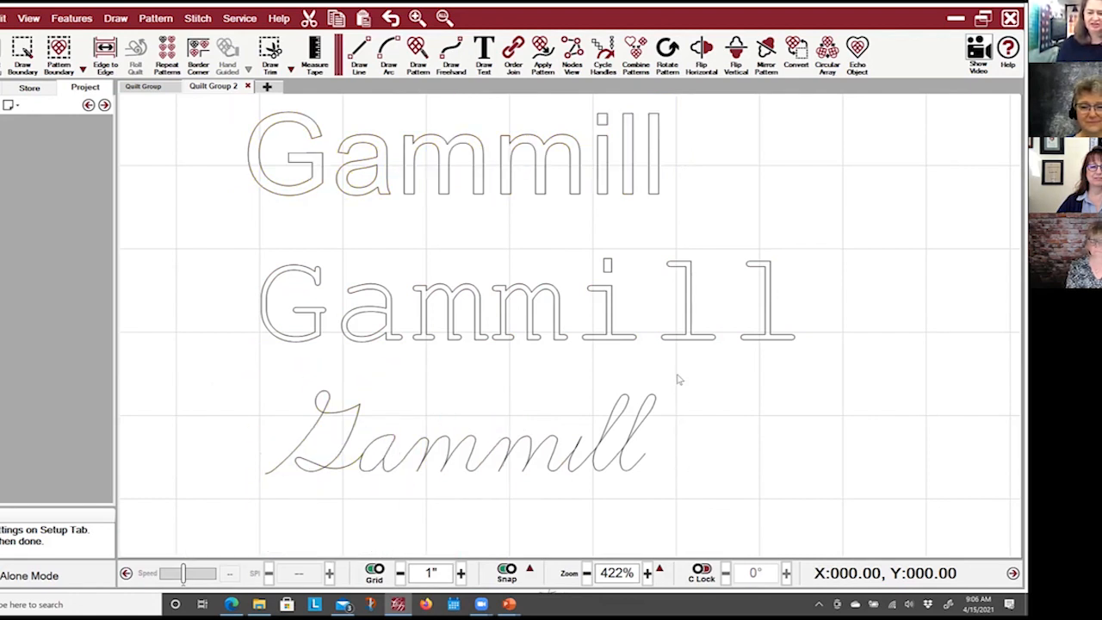
Turn on the display of jumps for the lettering and deselect the last cursive letter.
left_click(637, 435)
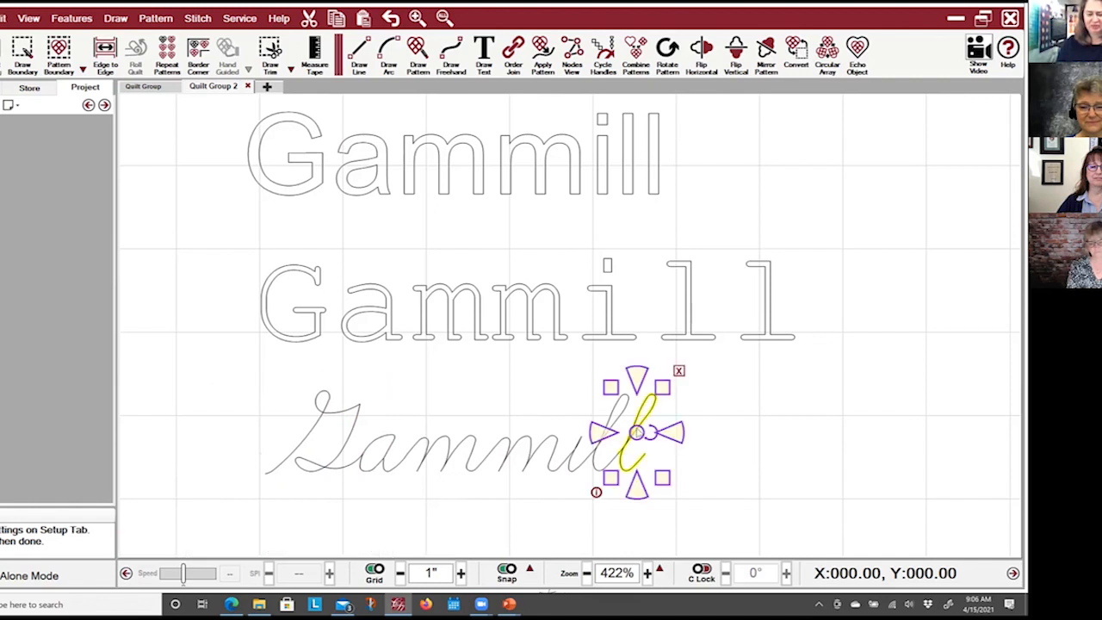
right_click(648, 435)
mouse_move(732, 556)
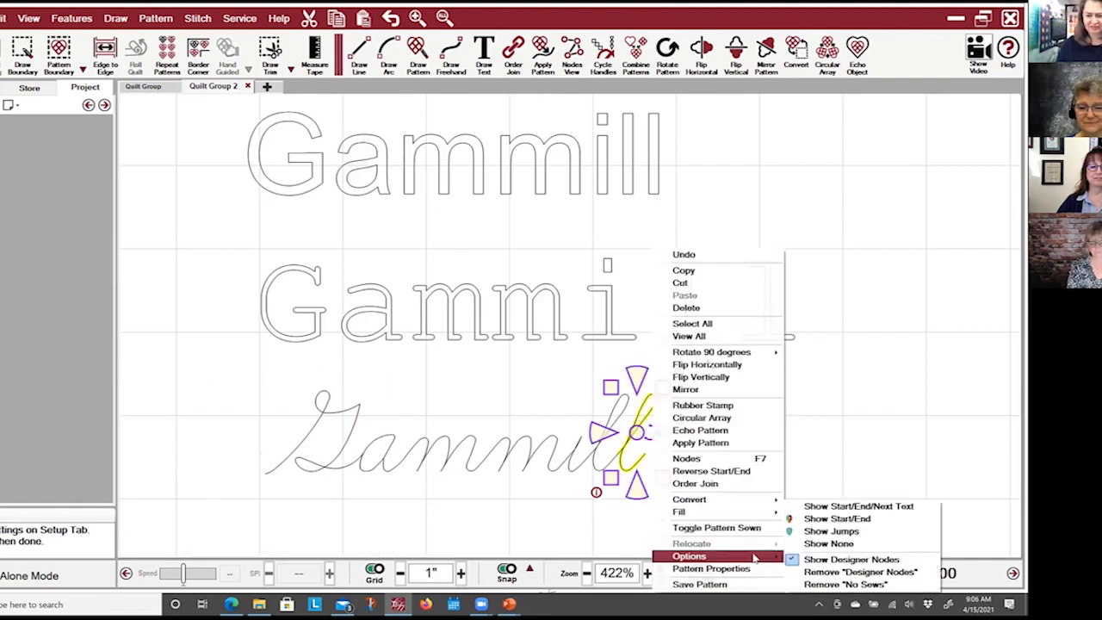
left_click(828, 532)
left_click(774, 477)
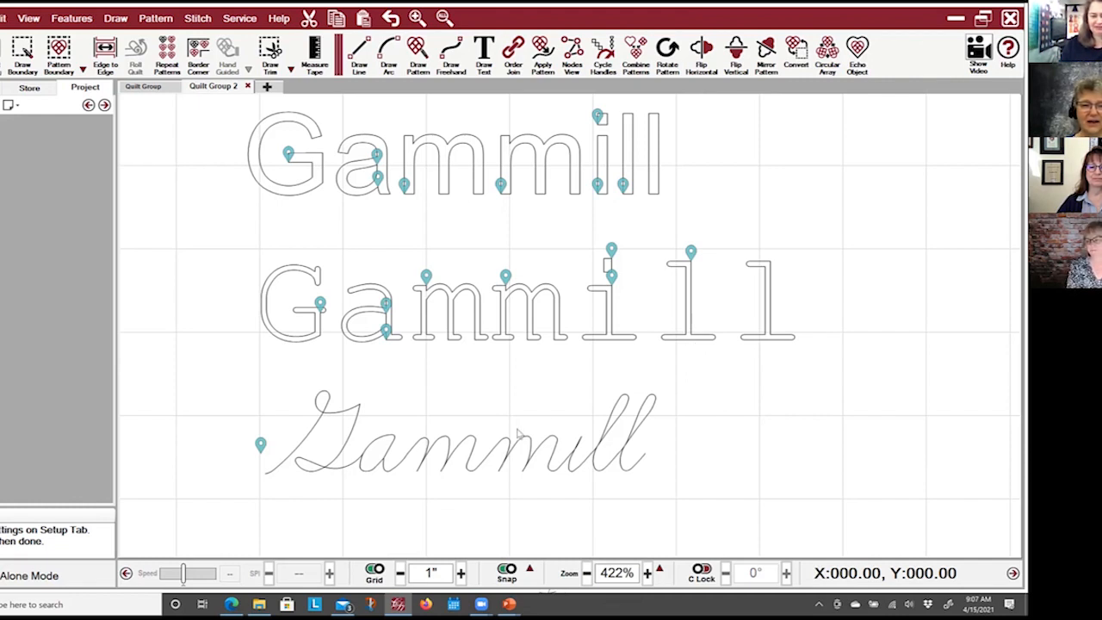
Select the whole cursive Gammill word and set its stitches per inch (SPI) to 15 in the pattern properties.
left_click_drag(659, 510, 262, 423)
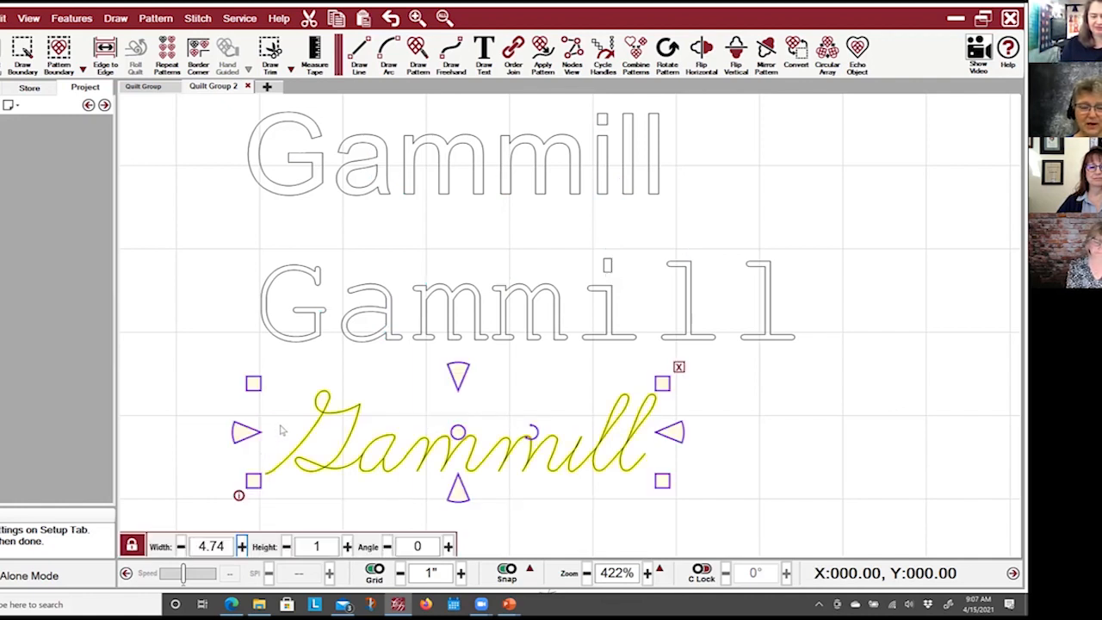
right_click(421, 425)
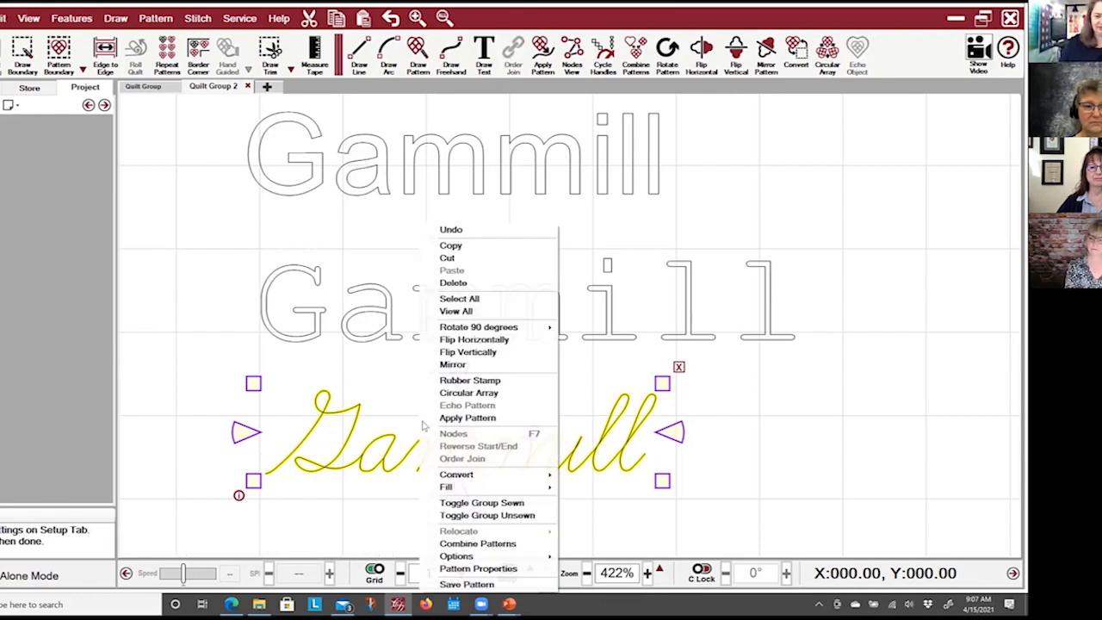
left_click(520, 572)
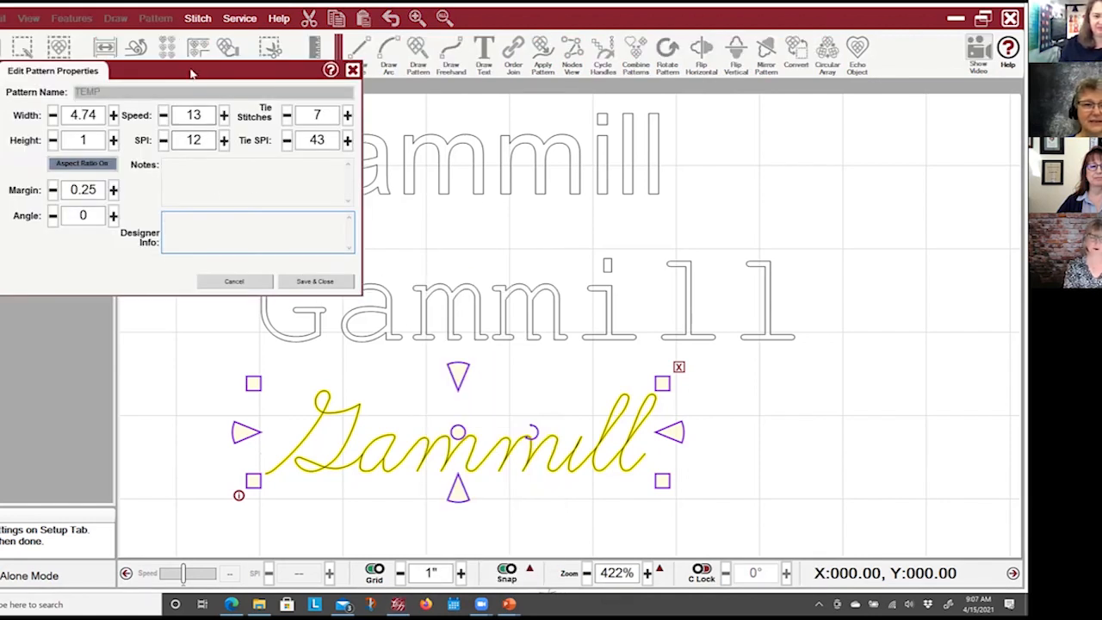
left_click(224, 141)
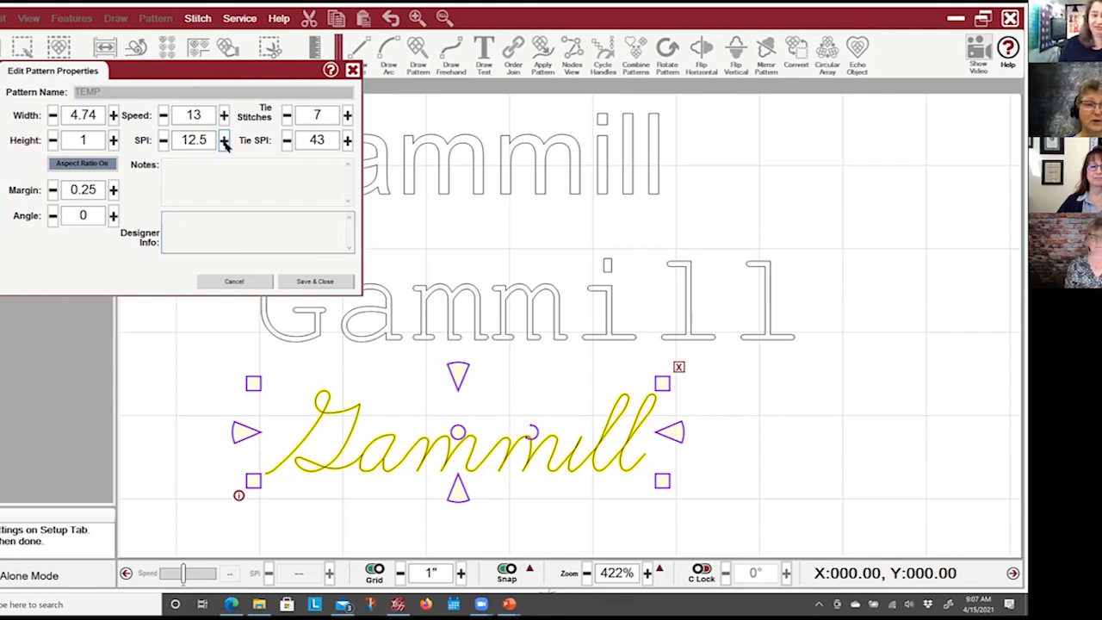
left_click(163, 140)
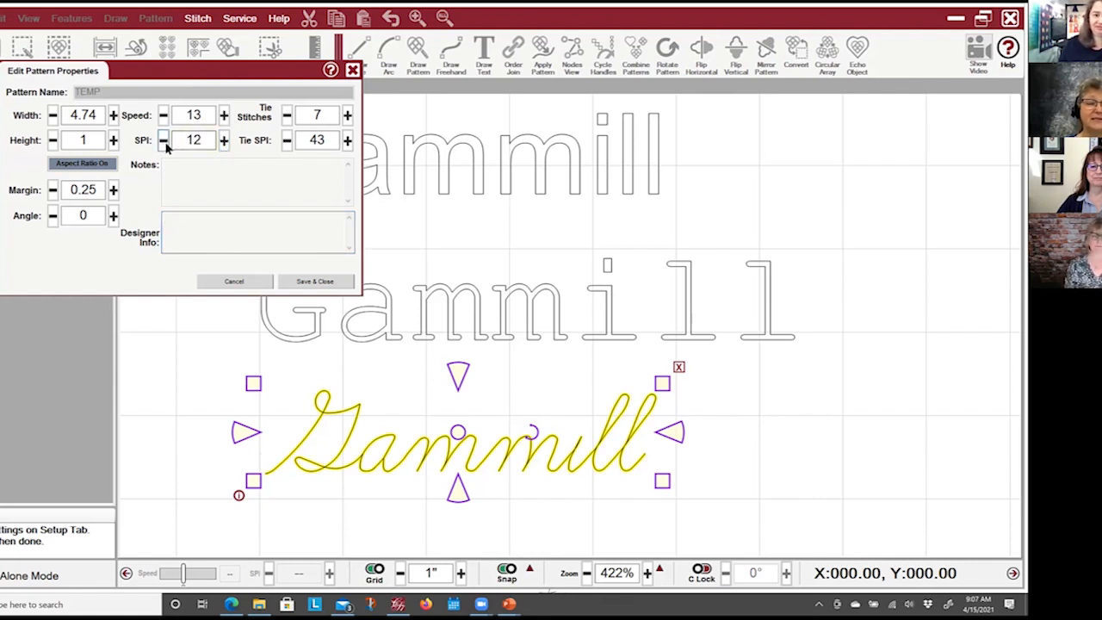
left_click(224, 141)
left_click(224, 141)
left_click(223, 140)
left_click(224, 140)
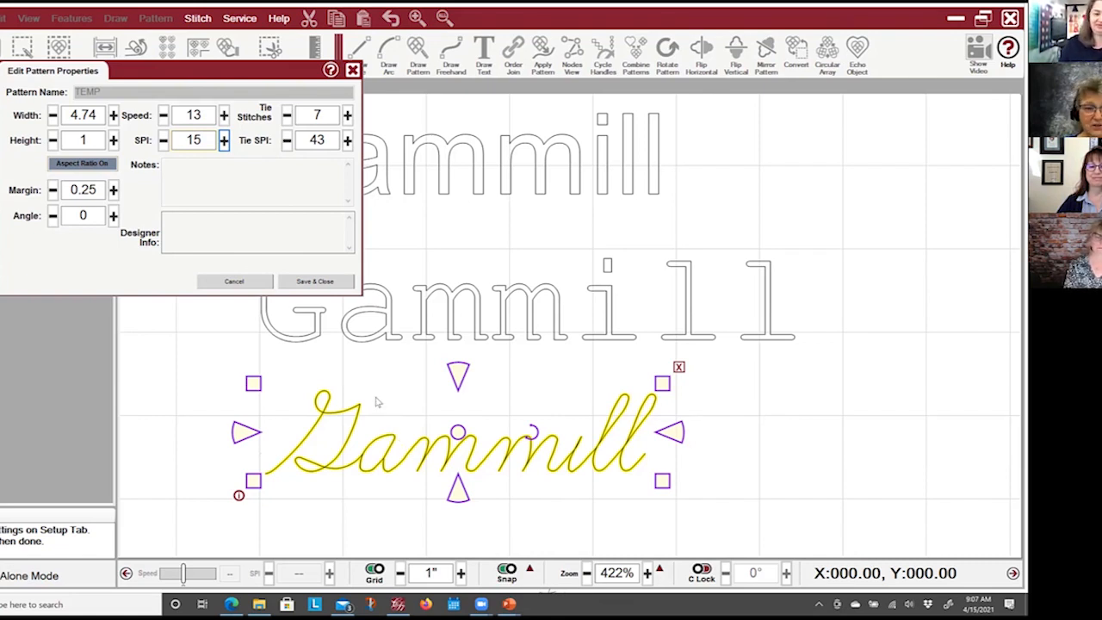
left_click(314, 282)
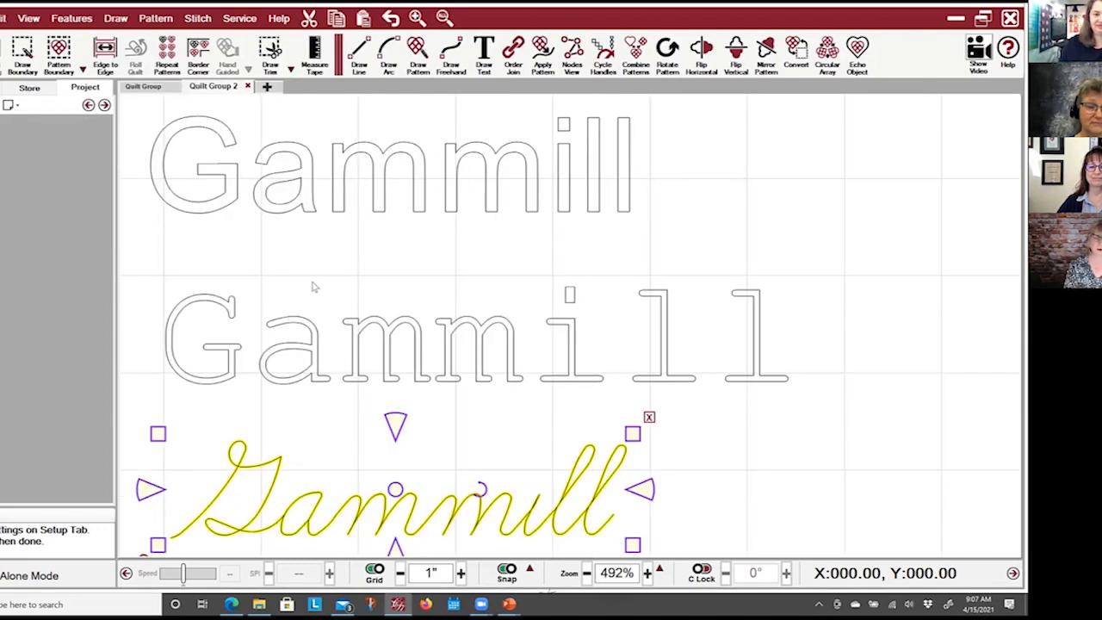
Turn on Stitch In Points, check that it is enabled, and clear the selection.
left_click(197, 19)
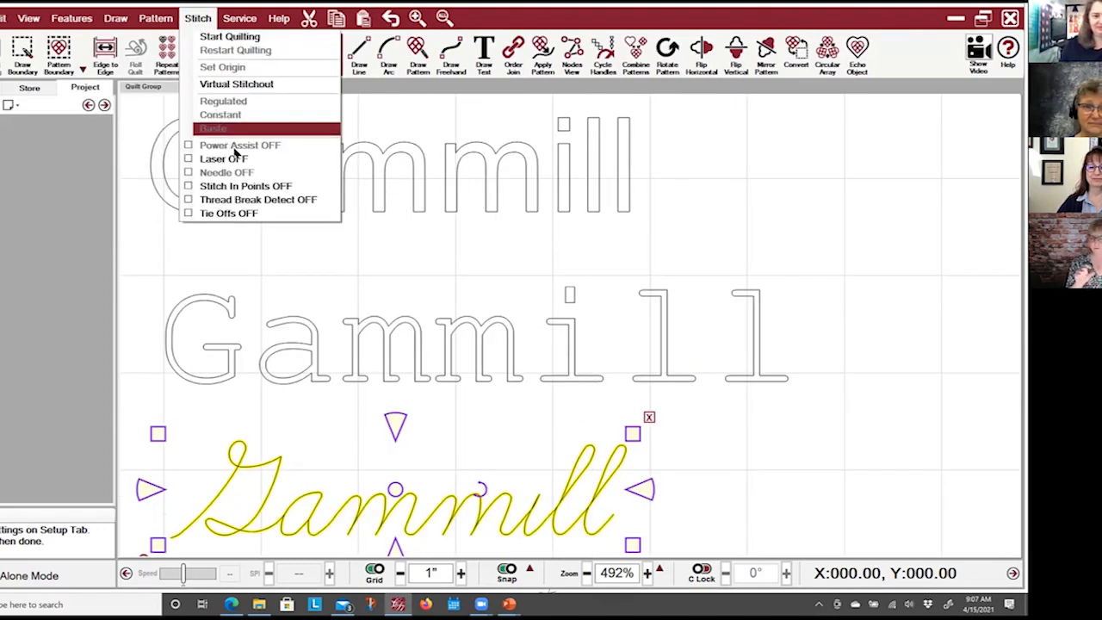
left_click(279, 188)
left_click(198, 19)
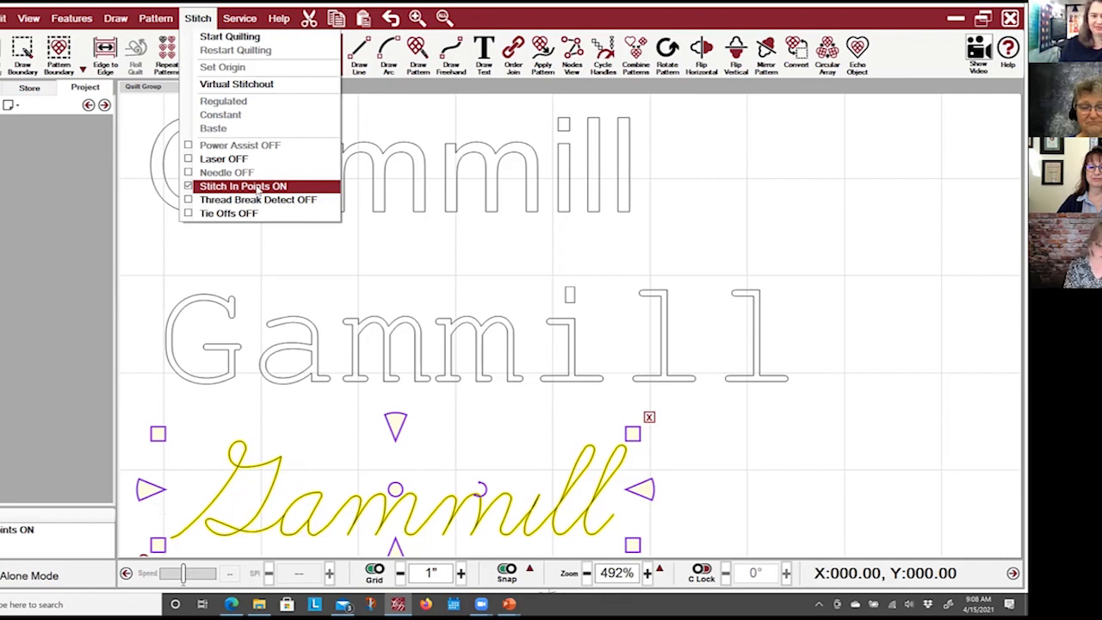
left_click(564, 276)
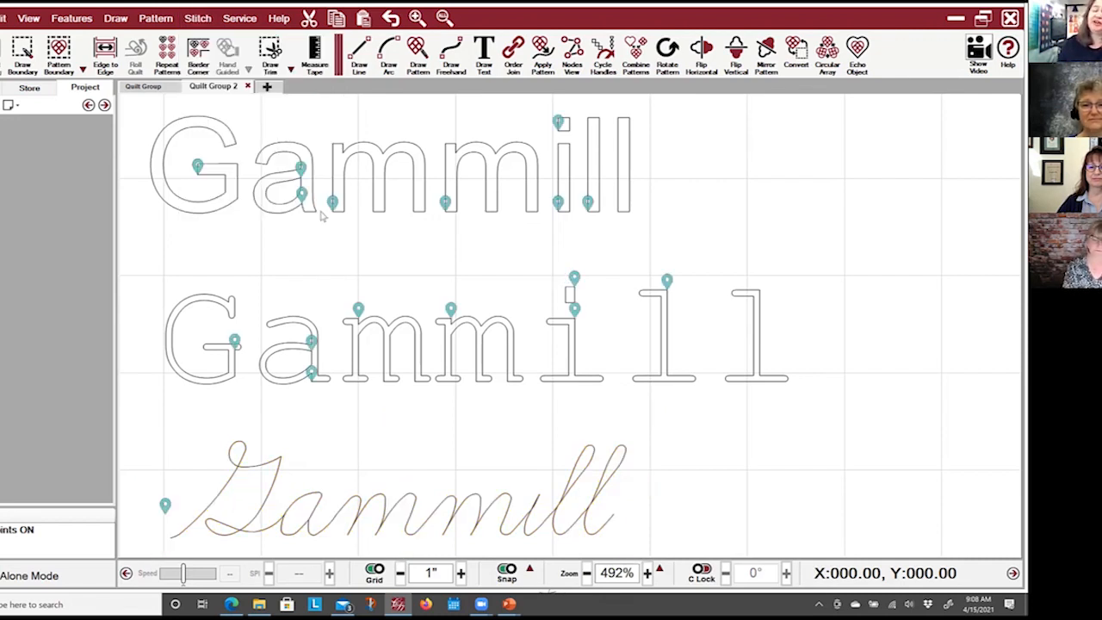
Switch to the first quilt group and examine the symbol-font characters, including the ampersand and circular arrows.
left_click(145, 87)
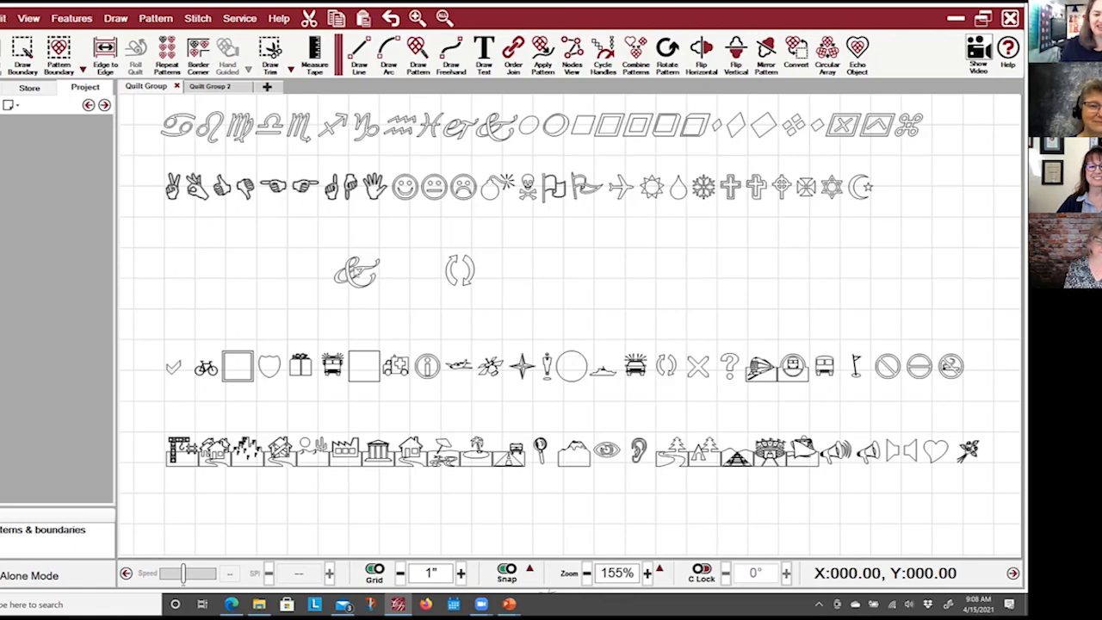
scroll(358, 274, "up", 5)
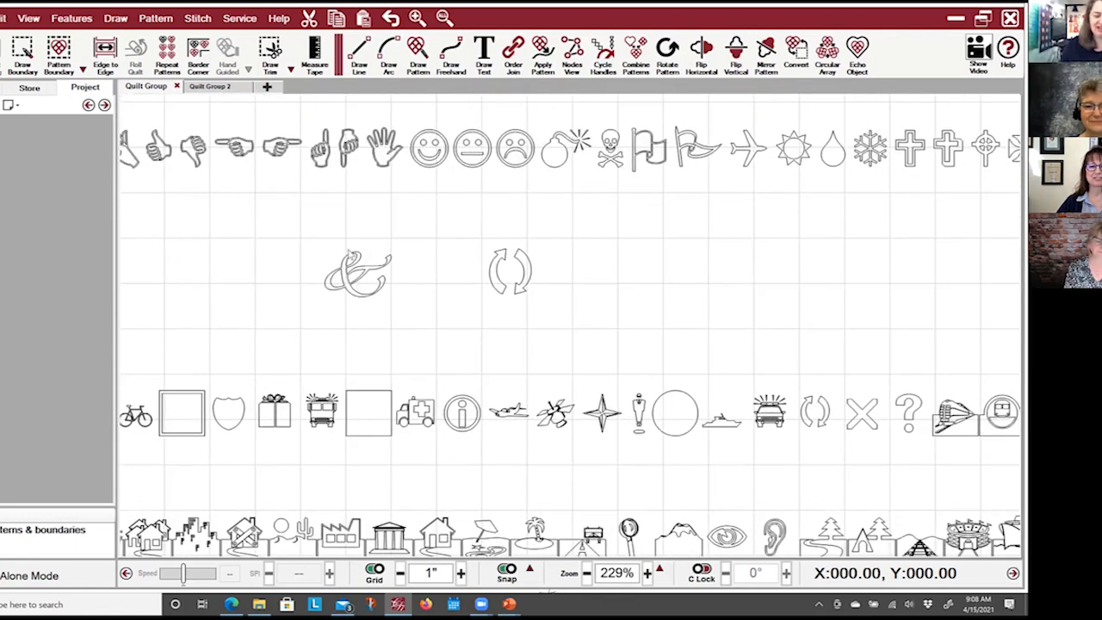
left_click(364, 274)
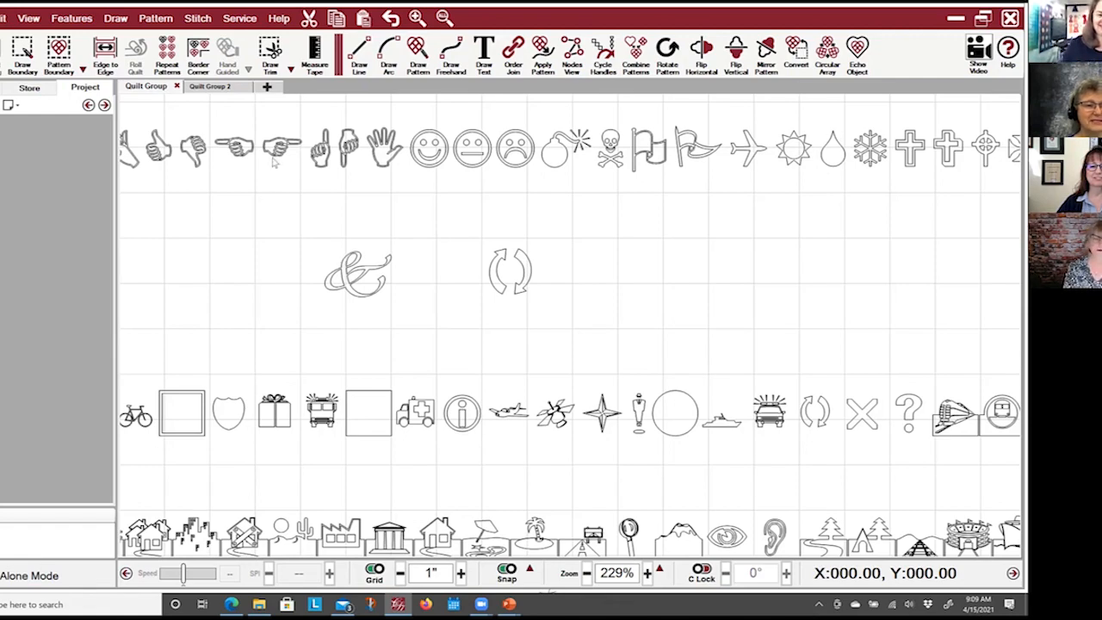
scroll(244, 254, "down", 4)
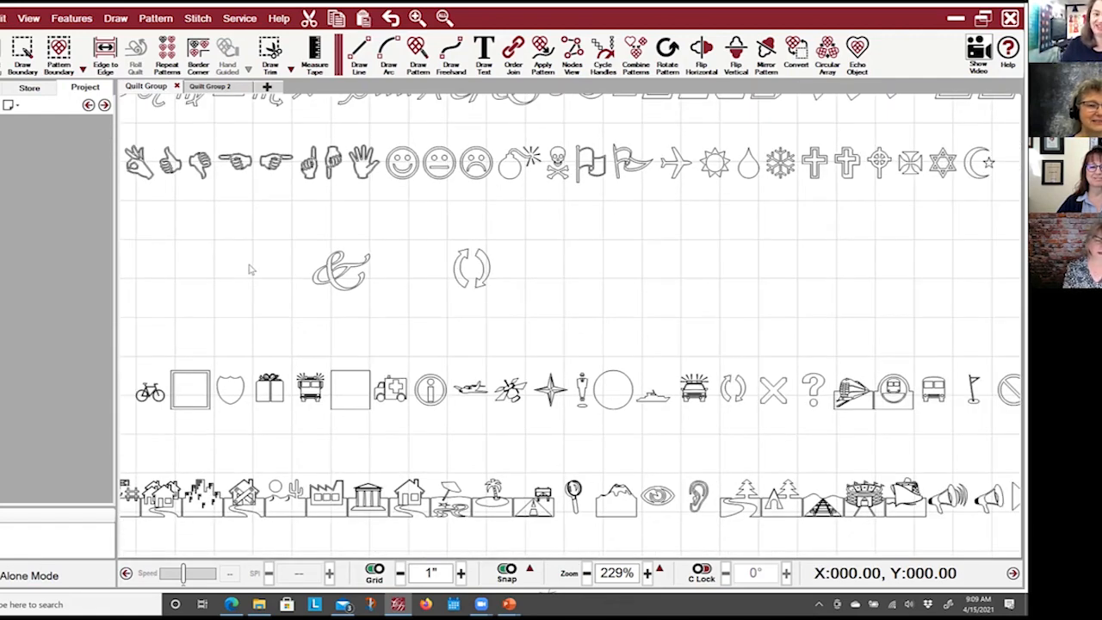
scroll(315, 279, "down", 1)
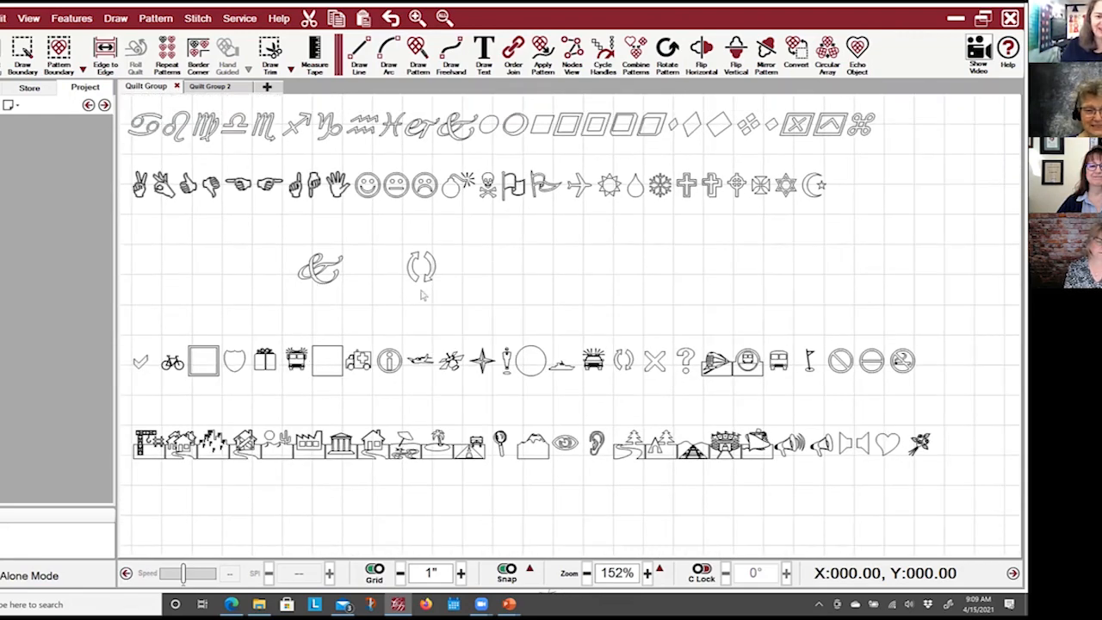